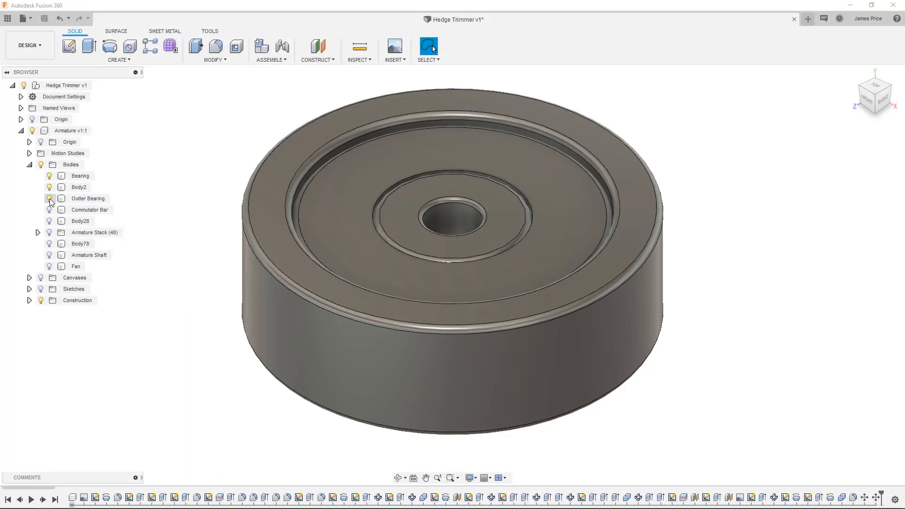
# Show the Commutator Bar, Body28 and Armature Stack bodies of the armature.
pyautogui.click(49, 210)
pyautogui.click(49, 221)
pyautogui.click(49, 232)
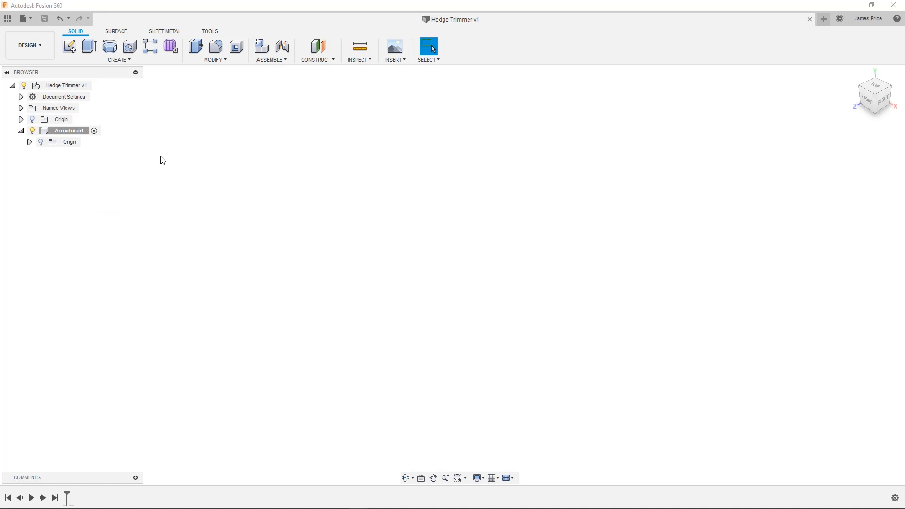
pyautogui.click(34, 46)
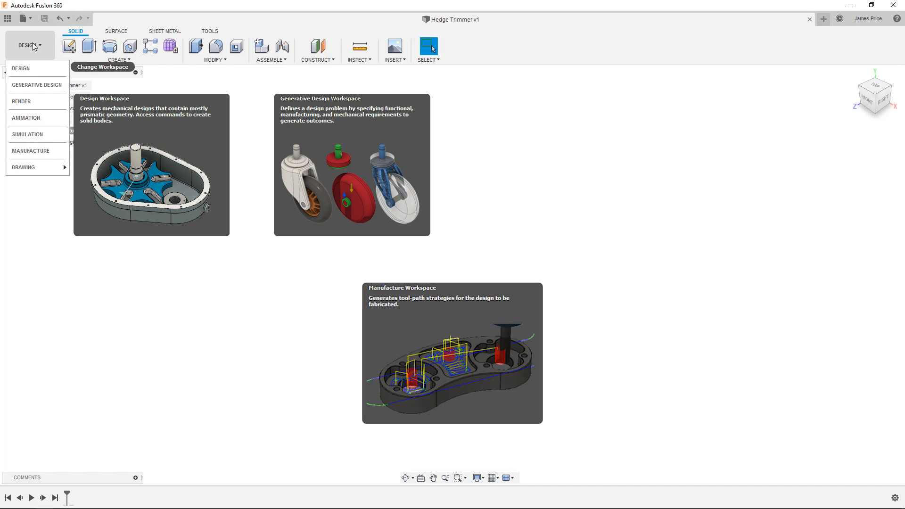
pyautogui.click(33, 45)
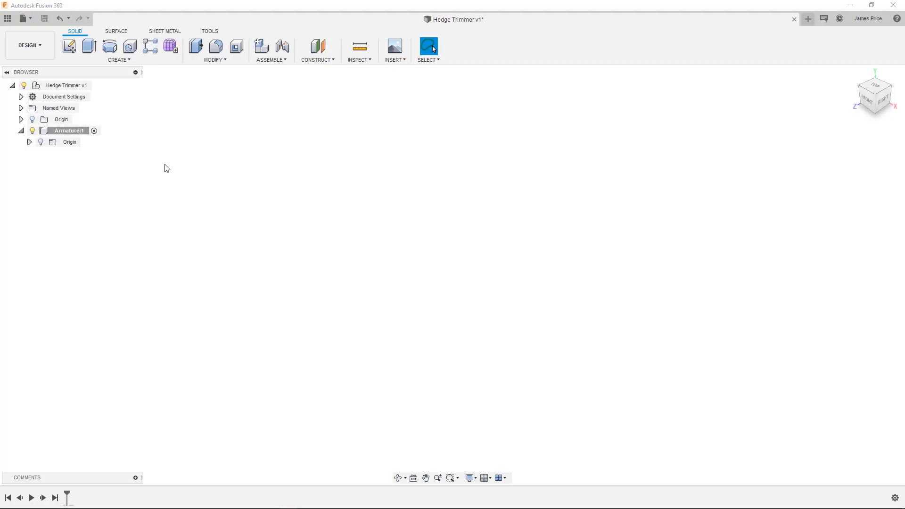
# Sketch a 5.25 mm high rectangle starting at the origin on the right-view plane of the Armature component, and finish the sketch.
pyautogui.click(69, 46)
pyautogui.click(424, 268)
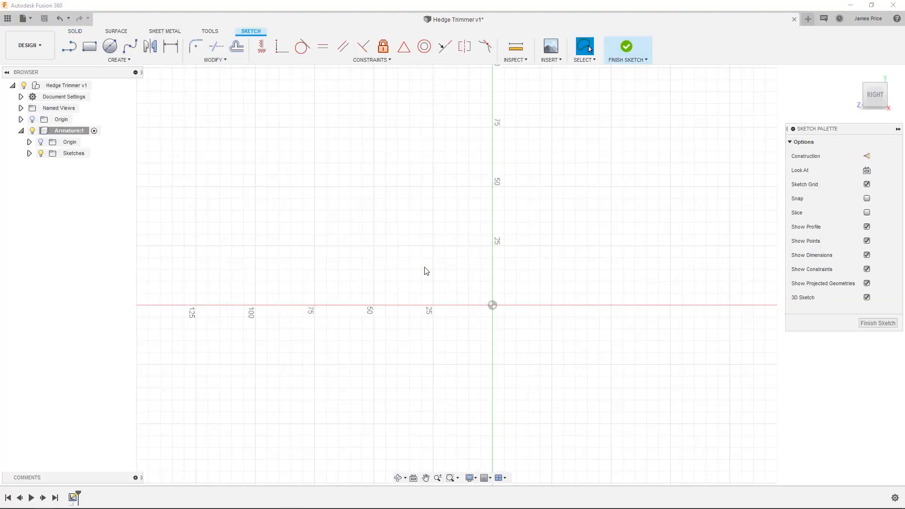
pyautogui.press('r')
pyautogui.click(492, 305)
pyautogui.write('5.25')
pyautogui.press('Tab')
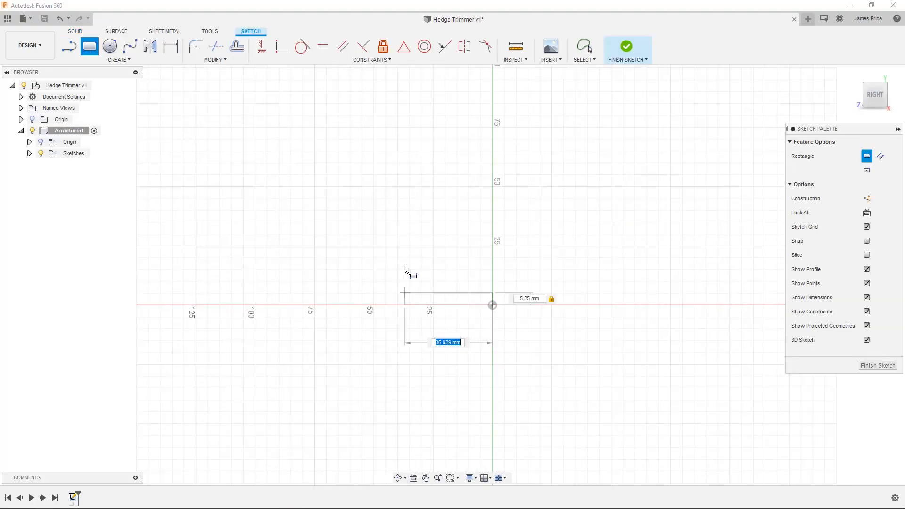
pyautogui.press('Return')
pyautogui.scroll(4, 453, 276)
pyautogui.click(618, 51)
# Revolve the rectangle profile 360 degrees about the vertical axis as a new body.
pyautogui.click(110, 46)
pyautogui.click(540, 348)
pyautogui.click(564, 337)
pyautogui.click(854, 73)
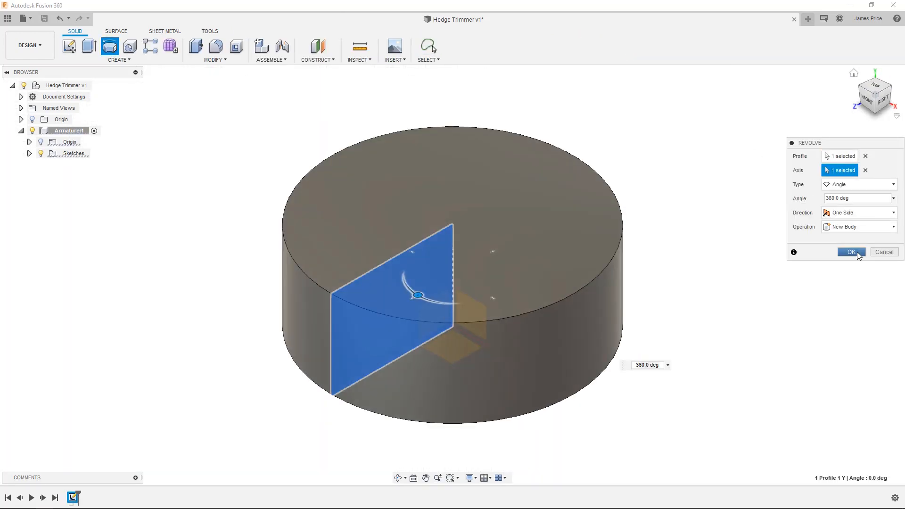
pyautogui.click(857, 251)
# Sketch a 7.2 mm diameter circle centred on the top face of the revolved disc.
pyautogui.click(517, 274)
pyautogui.write('scircle')
pyautogui.press('Return')
pyautogui.click(452, 275)
pyautogui.write('7.2')
pyautogui.press('Return')
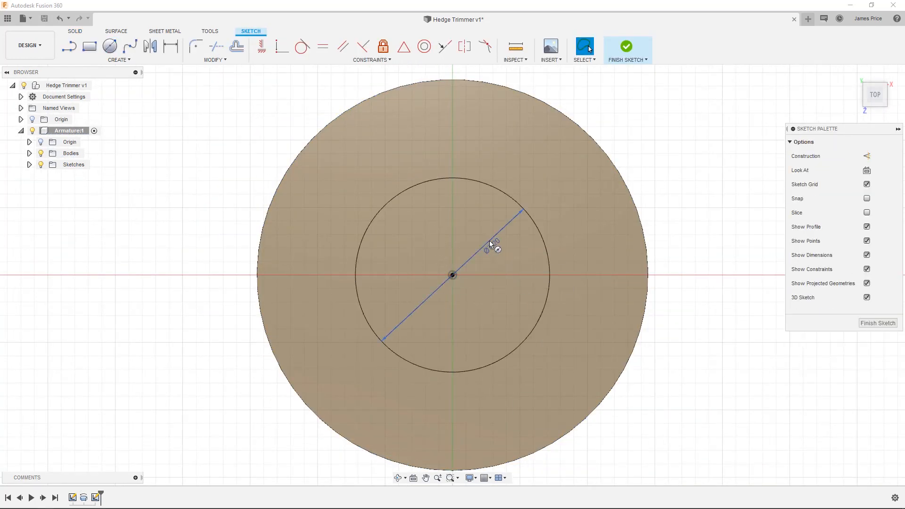
# Extrude the circle profile downward through the disc to cut a central hole.
pyautogui.press('e')
pyautogui.click(463, 235)
pyautogui.moveTo(453, 215); pyautogui.dragTo(454, 394)
pyautogui.click(844, 286)
# Fillet the upper and lower outer edges of the ring with a constant radius.
pyautogui.write('sfille')
pyautogui.press('Return')
pyautogui.click(586, 285)
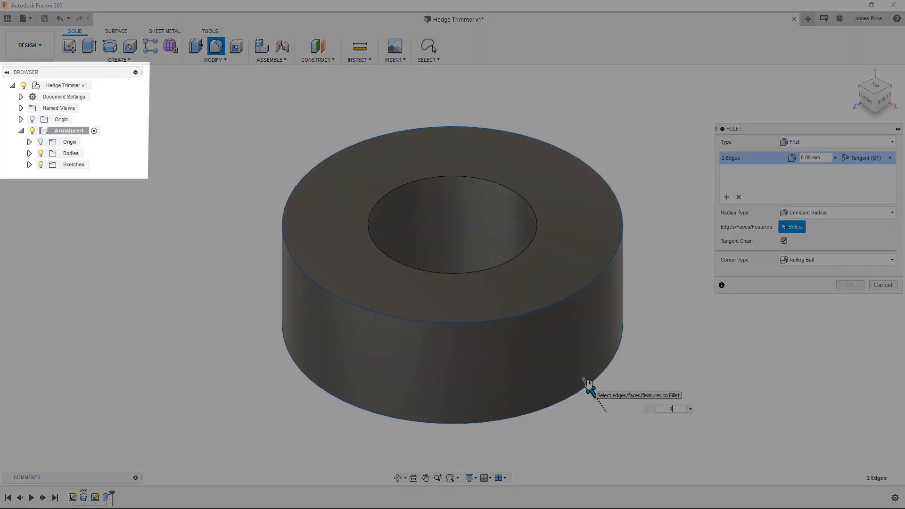
pyautogui.press('Return')
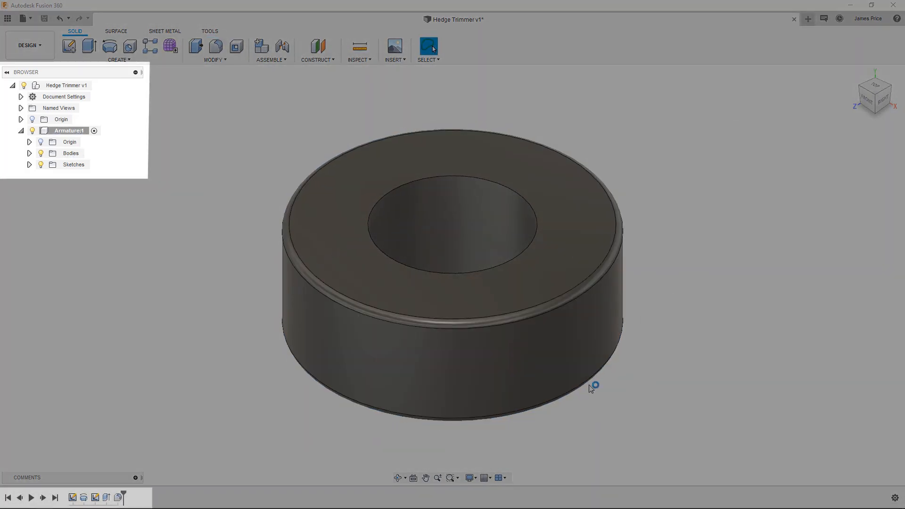
# Create a sketch on the ring's top face and start a circle command for it.
pyautogui.rightClick(553, 200)
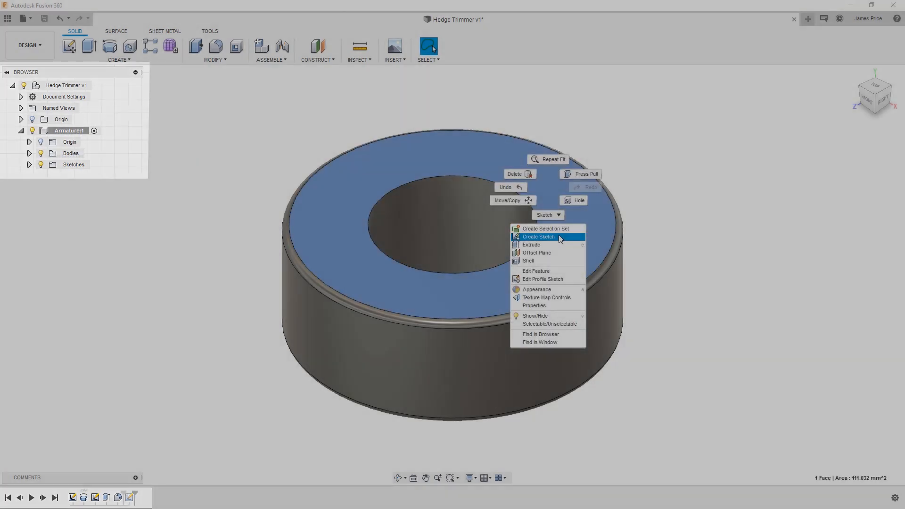
pyautogui.click(558, 234)
pyautogui.write('scirc')
pyautogui.press('Down')
pyautogui.press('Down')
pyautogui.press('Down')
pyautogui.press('Down')
pyautogui.press('Down')
pyautogui.press('Down')
pyautogui.press('Return')
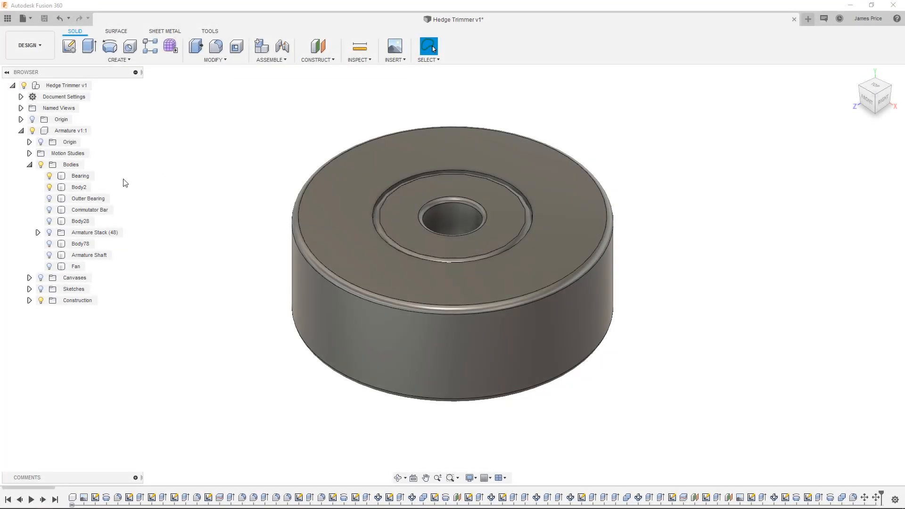
# Show the Outter Bearing, Commutator Bar, Body28 and Armature Stack bodies.
pyautogui.click(49, 198)
pyautogui.click(49, 210)
pyautogui.click(50, 221)
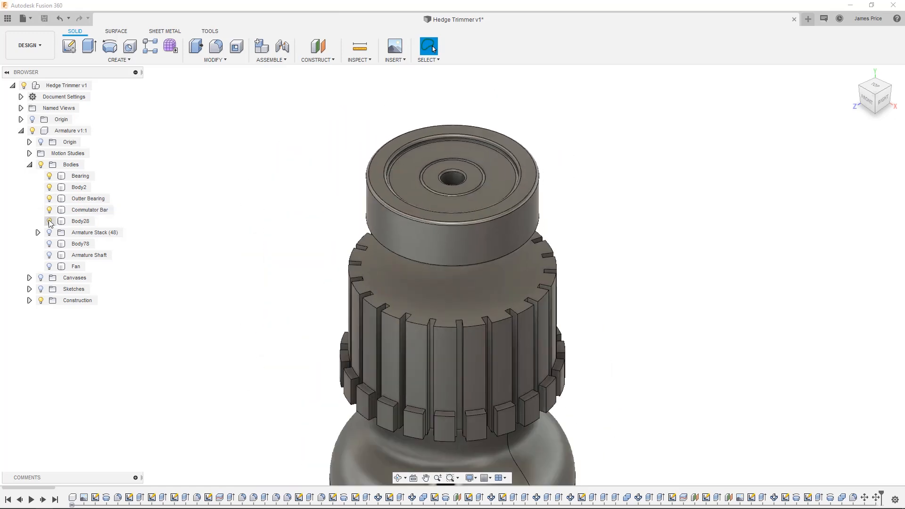
pyautogui.click(49, 233)
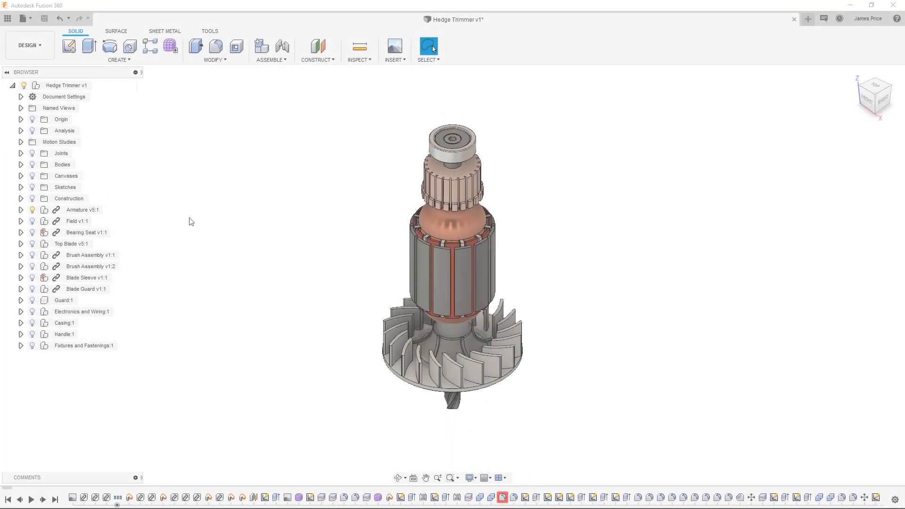
# Show all remaining hedge trimmer components, from Field through Fixtures and Fastenings, so the whole assembly is displayed.
pyautogui.click(32, 221)
pyautogui.click(32, 233)
pyautogui.click(32, 244)
pyautogui.click(32, 255)
pyautogui.click(32, 266)
pyautogui.click(32, 278)
pyautogui.click(32, 289)
pyautogui.click(32, 301)
pyautogui.click(32, 312)
pyautogui.click(32, 323)
pyautogui.click(32, 334)
pyautogui.click(32, 345)
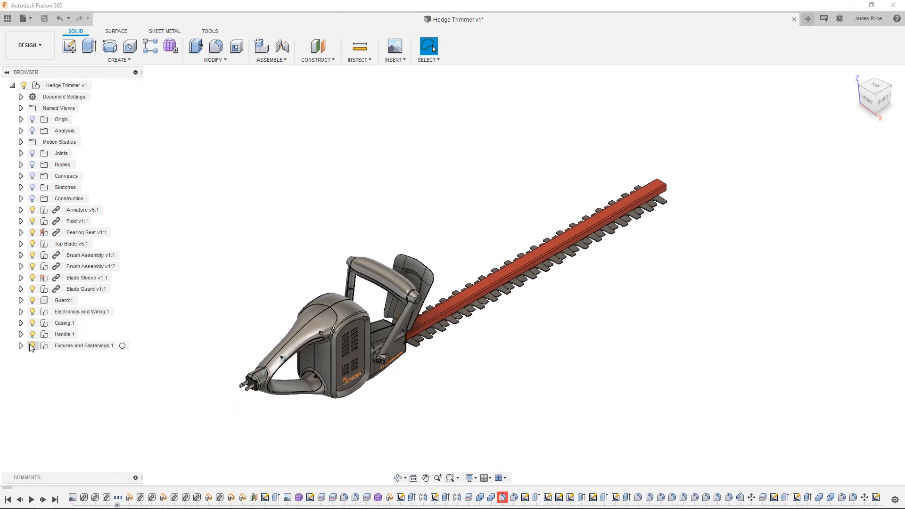
pyautogui.click(32, 347)
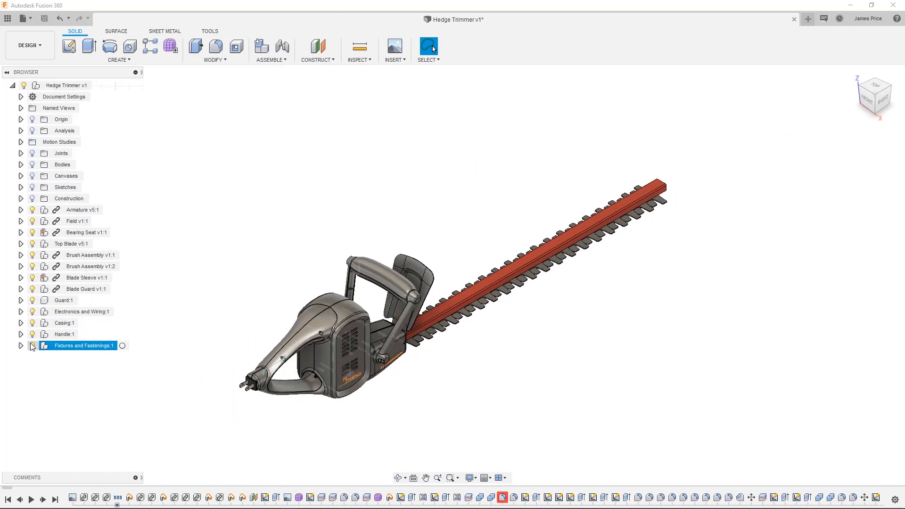
# Switch to the Render workspace and apply the Plastic - Glossy (White) appearance to the trimmer's casing.
pyautogui.click(36, 53)
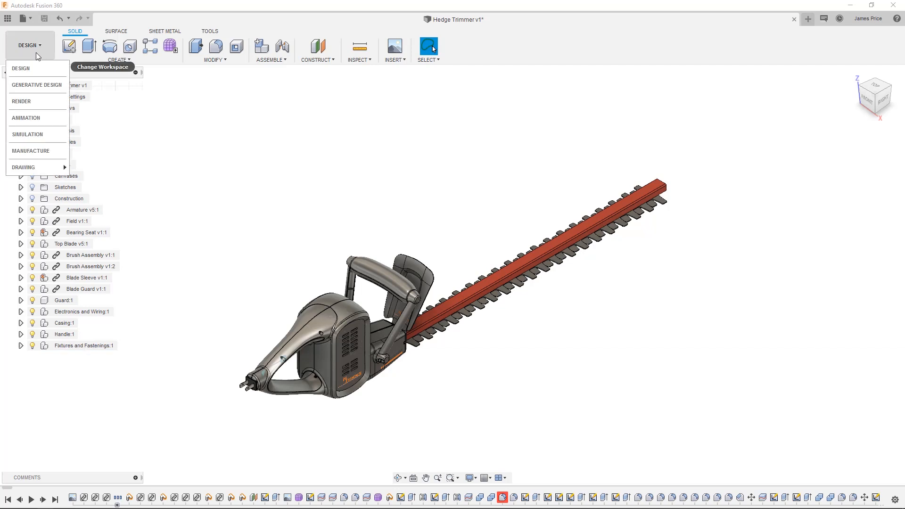
pyautogui.click(41, 101)
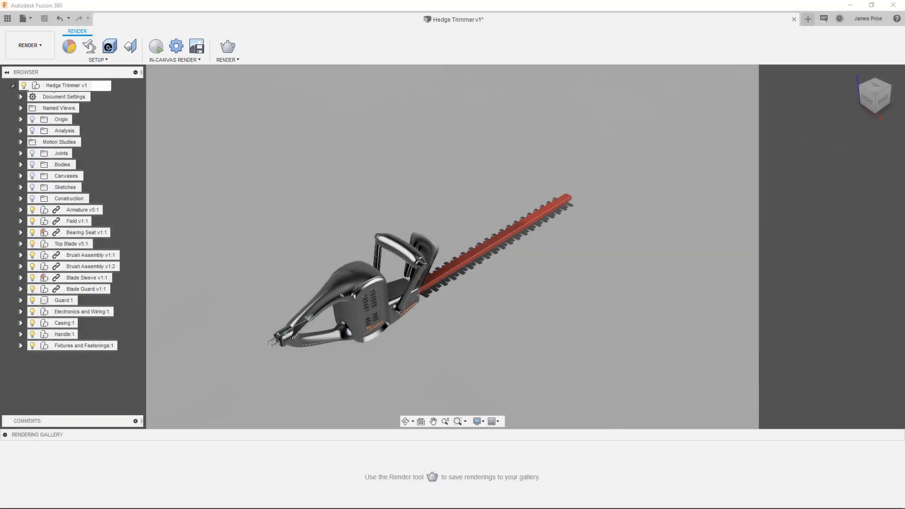
pyautogui.click(69, 47)
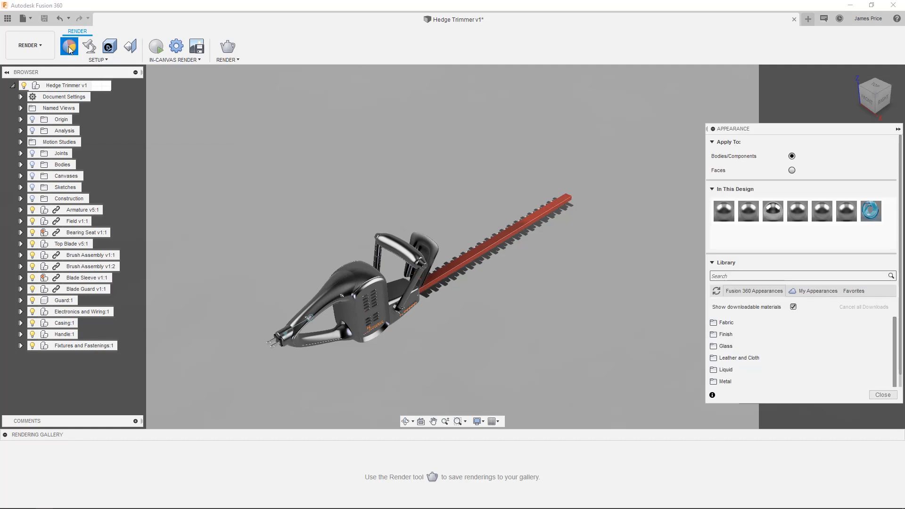
pyautogui.click(724, 276)
pyautogui.write('plastic gloss')
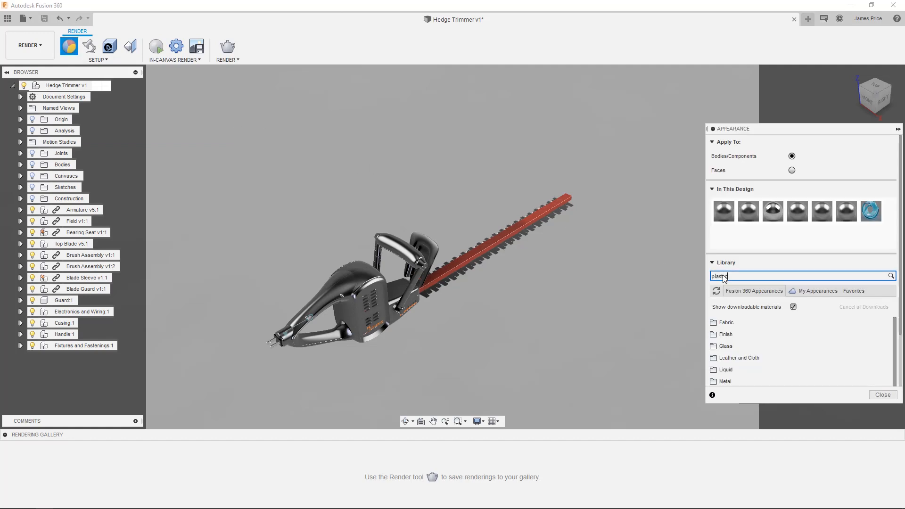
pyautogui.moveTo(721, 340); pyautogui.dragTo(364, 275)
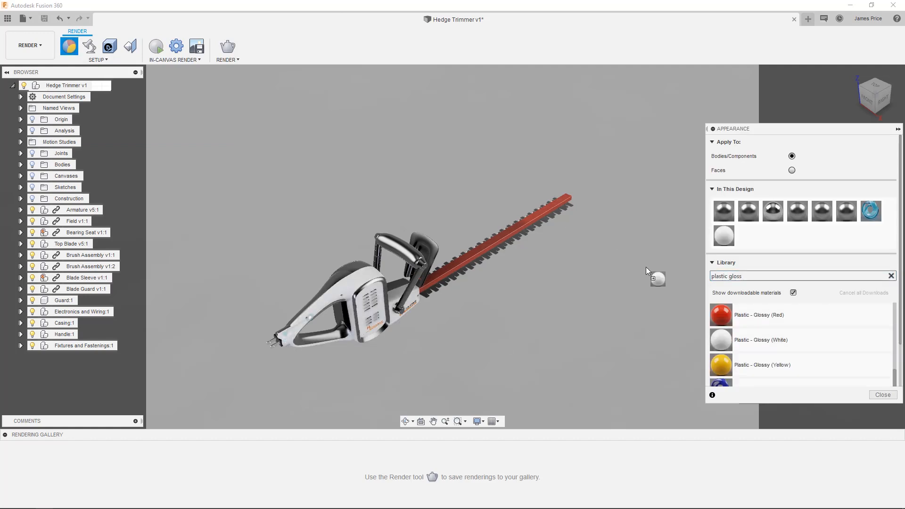
# Apply an environment from the scene settings' environment library to the render scene.
pyautogui.click(89, 46)
pyautogui.click(834, 142)
pyautogui.moveTo(788, 293); pyautogui.dragTo(576, 282)
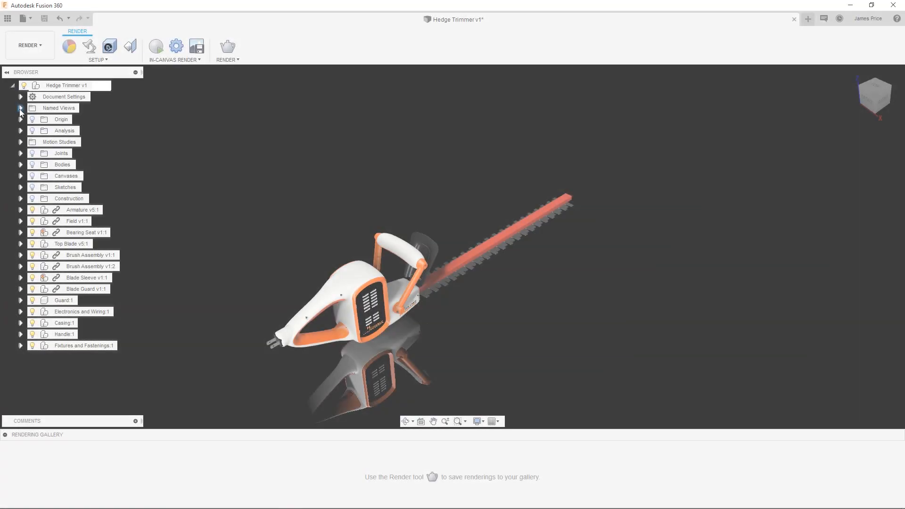
# Activate the Render - Rear angled view and choose a Web preset image size in the render settings.
pyautogui.click(21, 108)
pyautogui.doubleClick(85, 164)
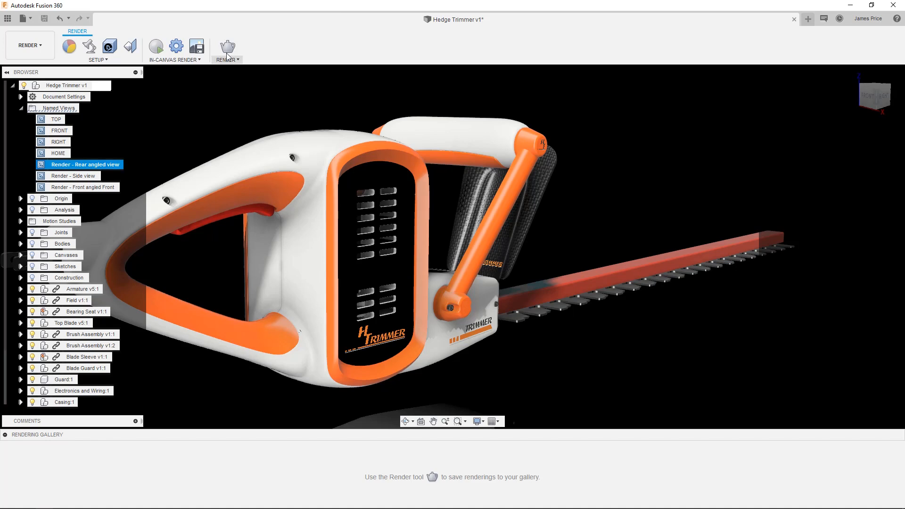
pyautogui.click(228, 47)
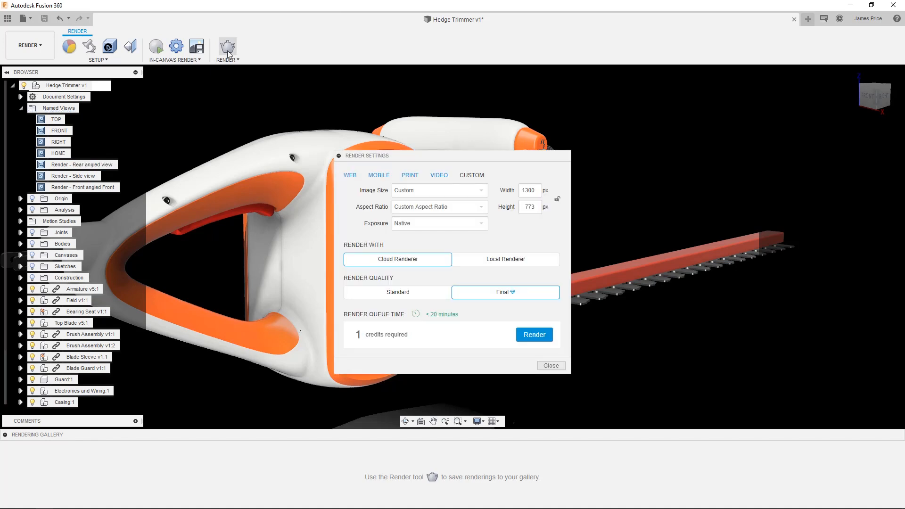
pyautogui.click(350, 175)
pyautogui.click(452, 193)
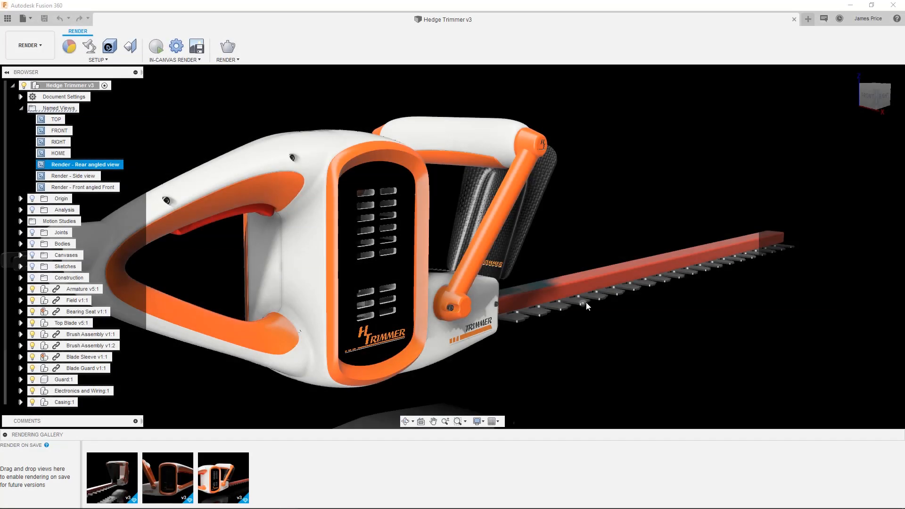
# View the rear angled rendering from the gallery, then return to the Design workspace with the model in its home view.
pyautogui.click(225, 478)
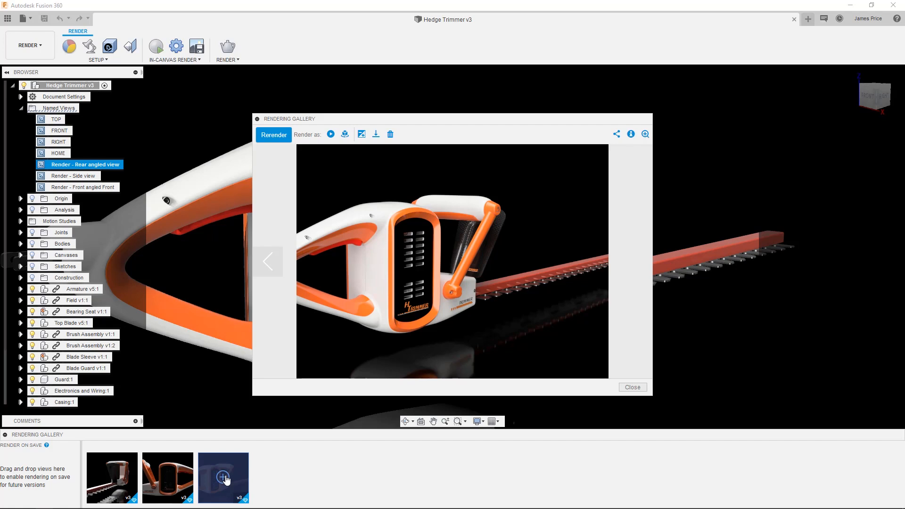
pyautogui.click(29, 46)
pyautogui.click(34, 66)
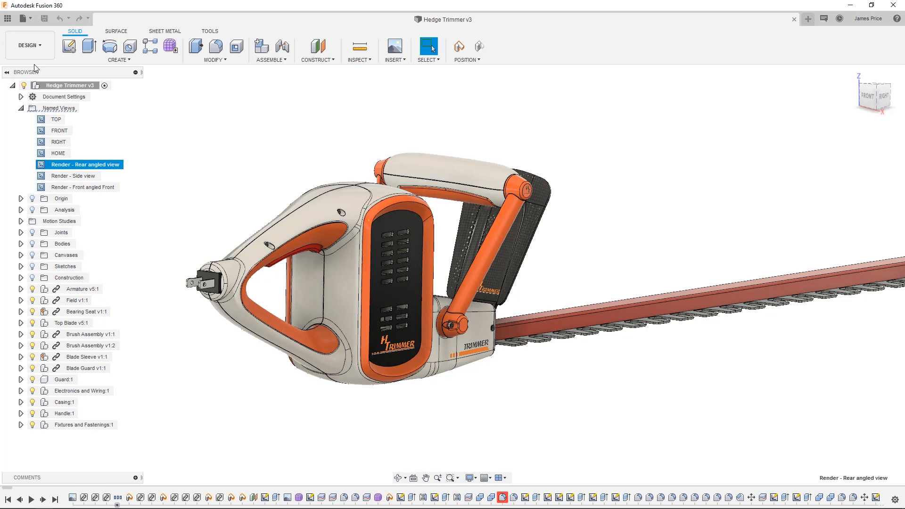
pyautogui.click(21, 108)
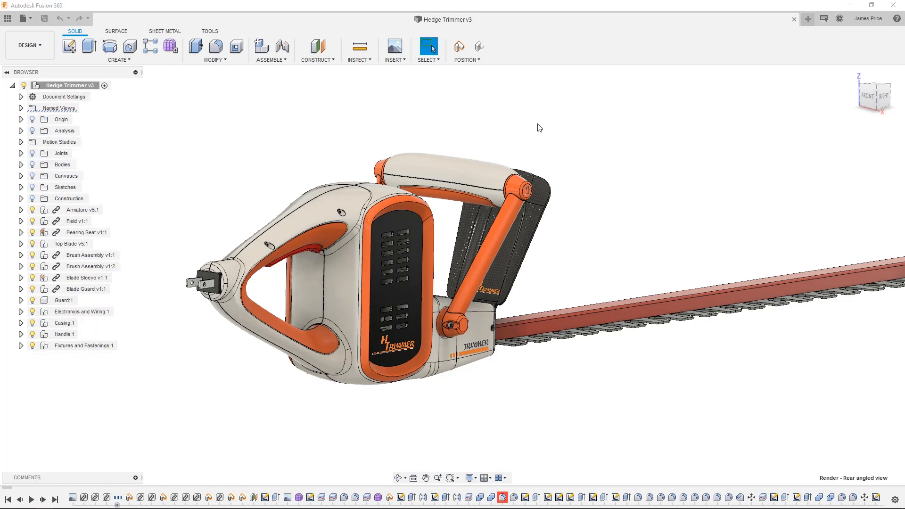
pyautogui.click(855, 74)
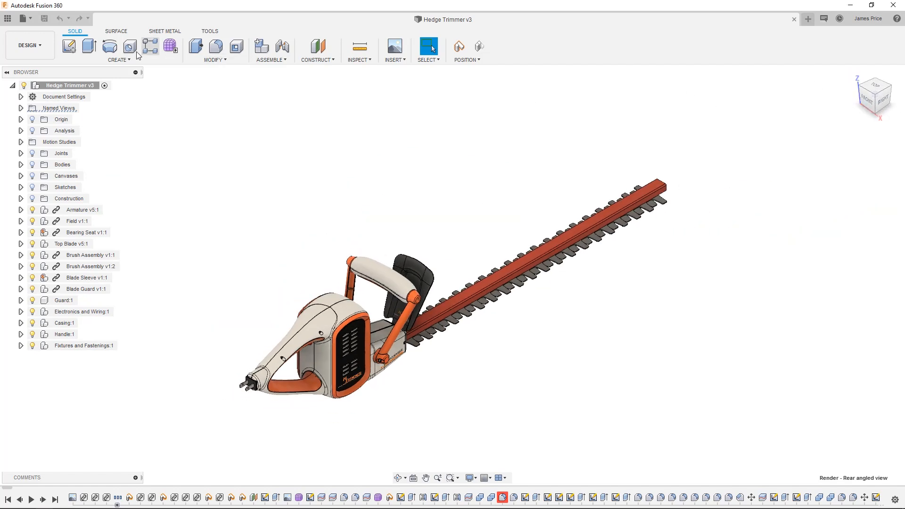
# Switch from the Design workspace to the Simulation workspace.
pyautogui.click(30, 49)
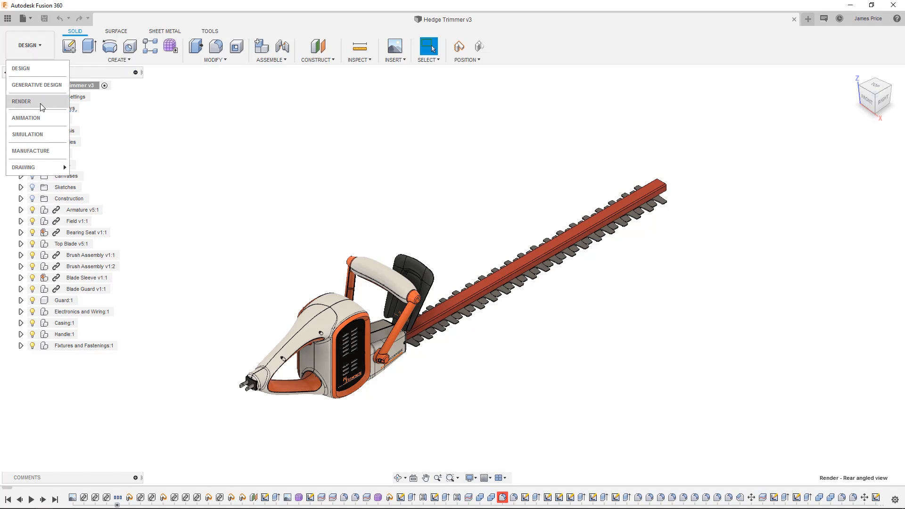
pyautogui.click(44, 136)
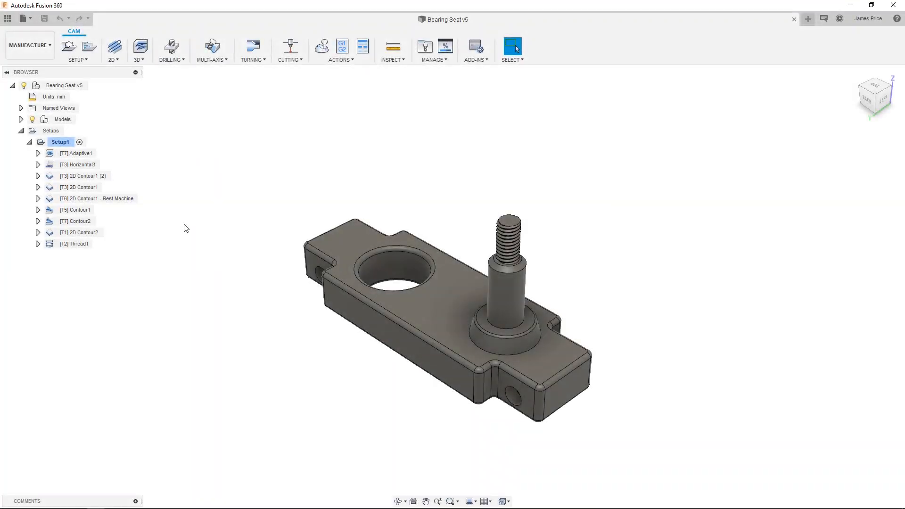
# Simulate the machining toolpaths of Setup1 for the Bearing Seat.
pyautogui.rightClick(65, 143)
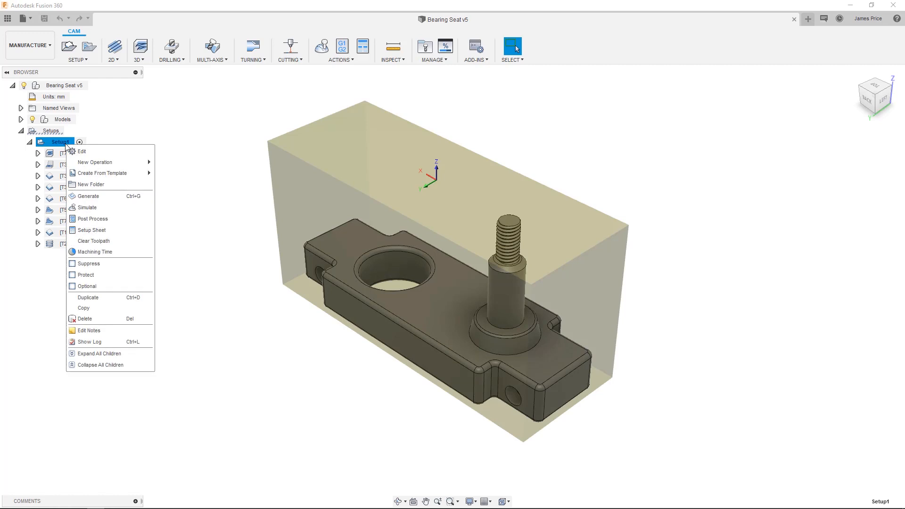
pyautogui.click(108, 210)
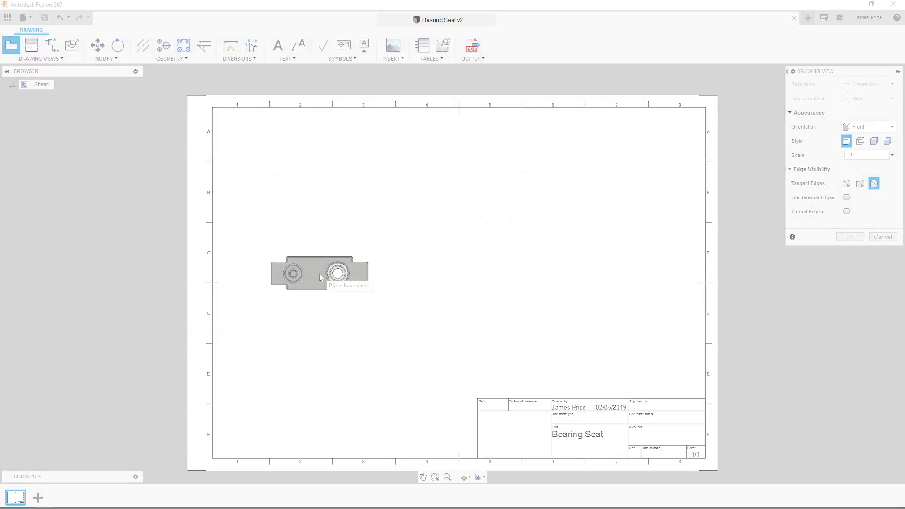
# Place a 1:1 front base view of the Bearing Seat with three projected views, and set the isometric view's style to shaded.
pyautogui.click(320, 275)
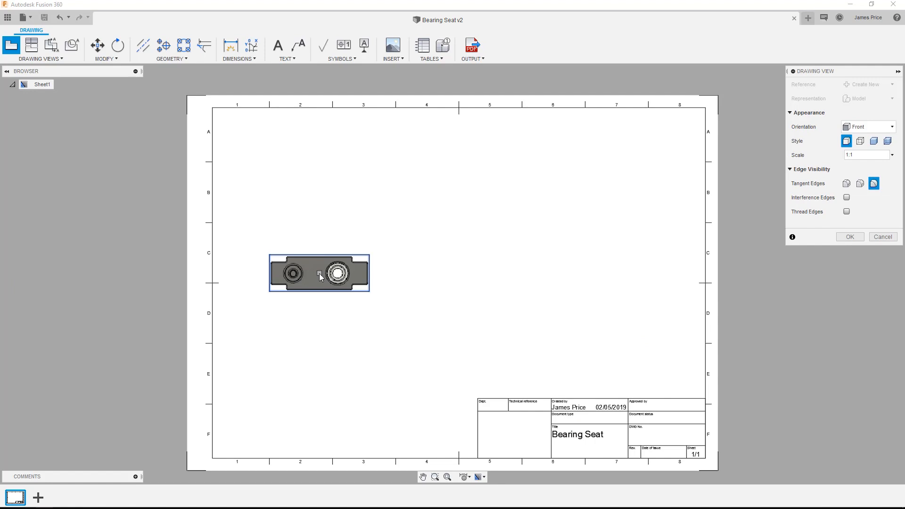
pyautogui.click(32, 45)
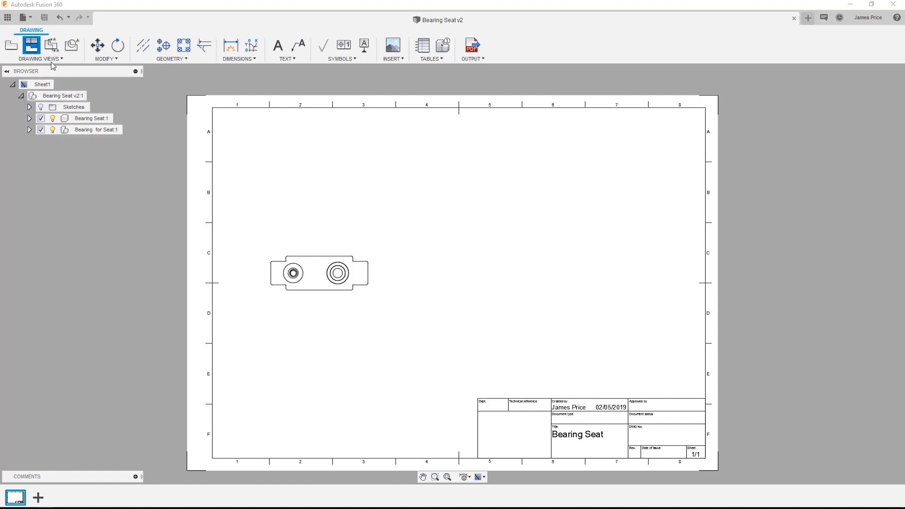
pyautogui.click(325, 351)
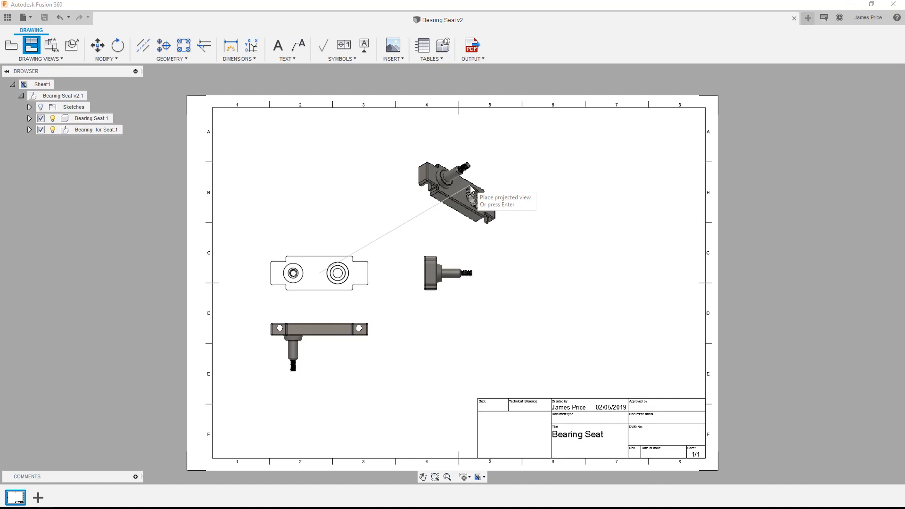
pyautogui.click(472, 189)
pyautogui.press('Return')
pyautogui.doubleClick(472, 189)
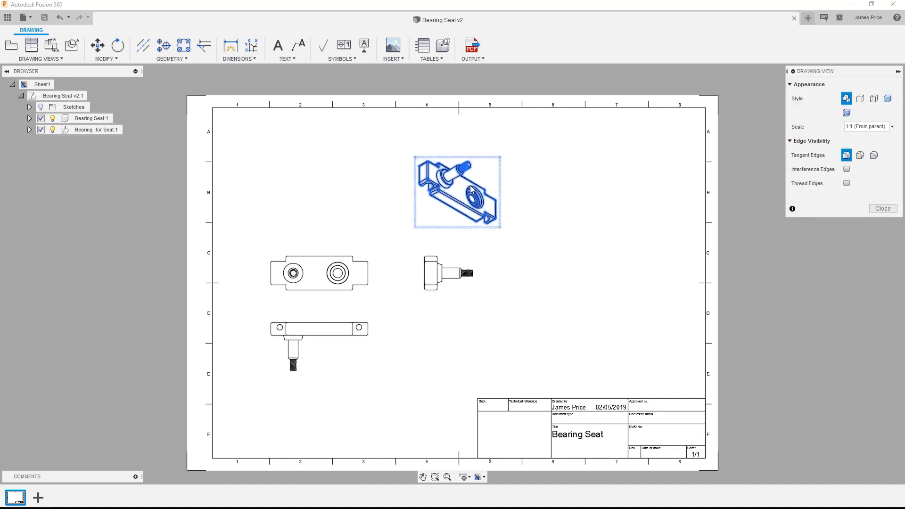
pyautogui.click(888, 99)
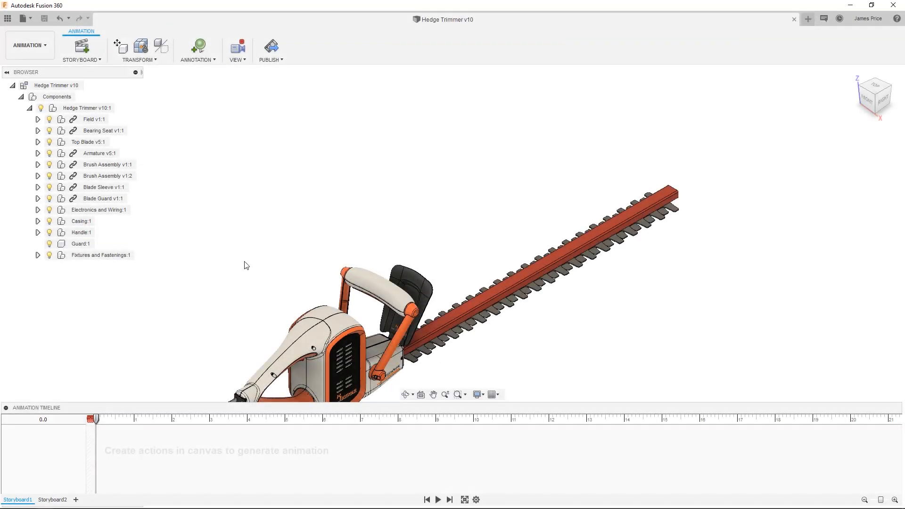
# With the animation playhead moved to 4.0, auto-explode all hedge trimmer components one level and return the storyboard to its start.
pyautogui.moveTo(98, 419); pyautogui.dragTo(247, 424)
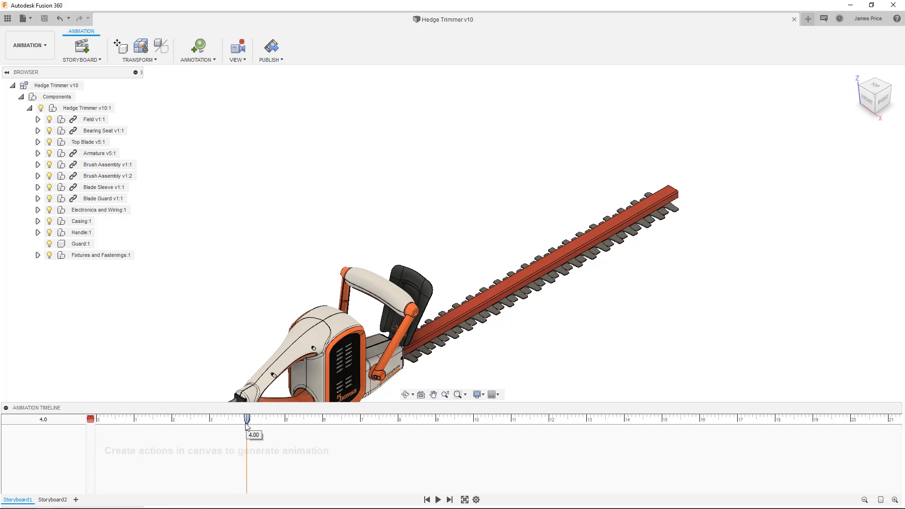
pyautogui.moveTo(347, 336); pyautogui.dragTo(202, 445)
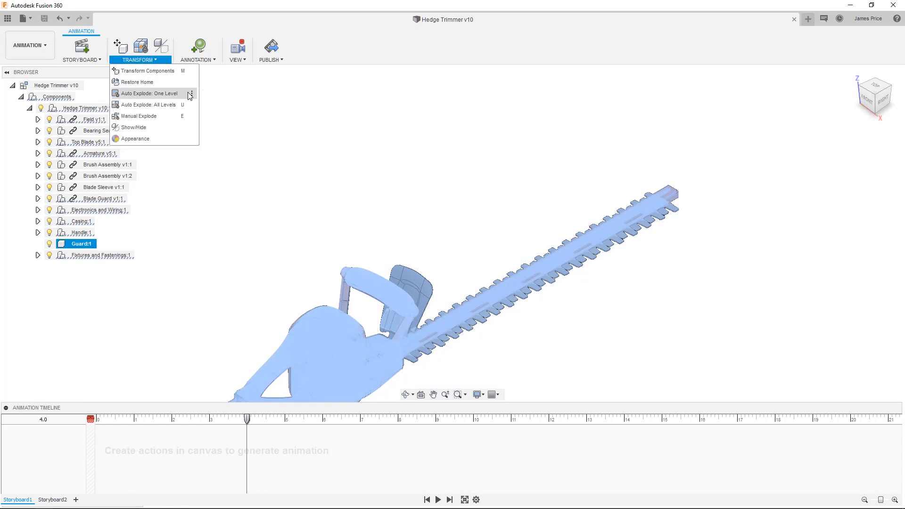
pyautogui.click(185, 94)
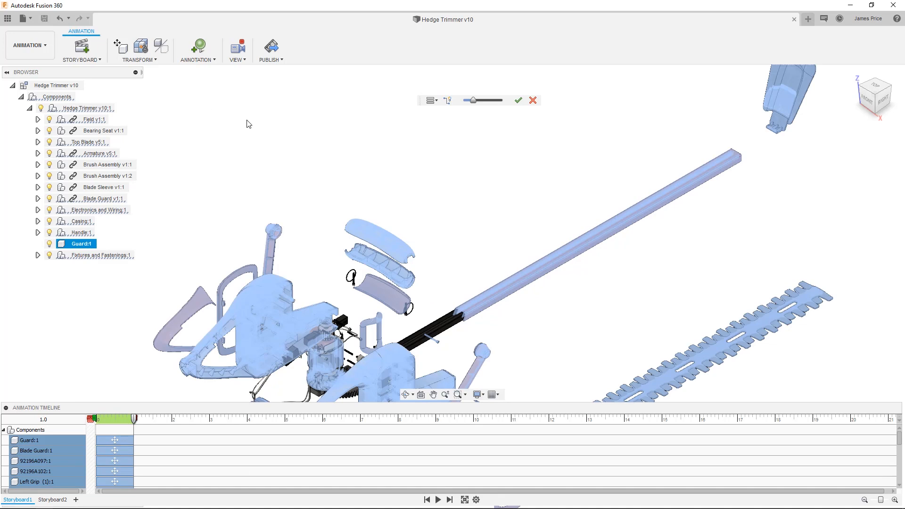
pyautogui.click(519, 101)
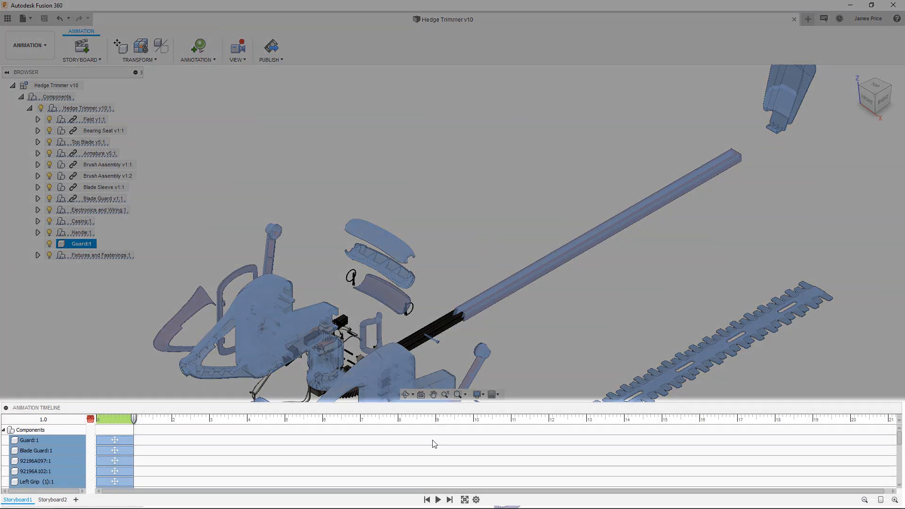
pyautogui.click(427, 499)
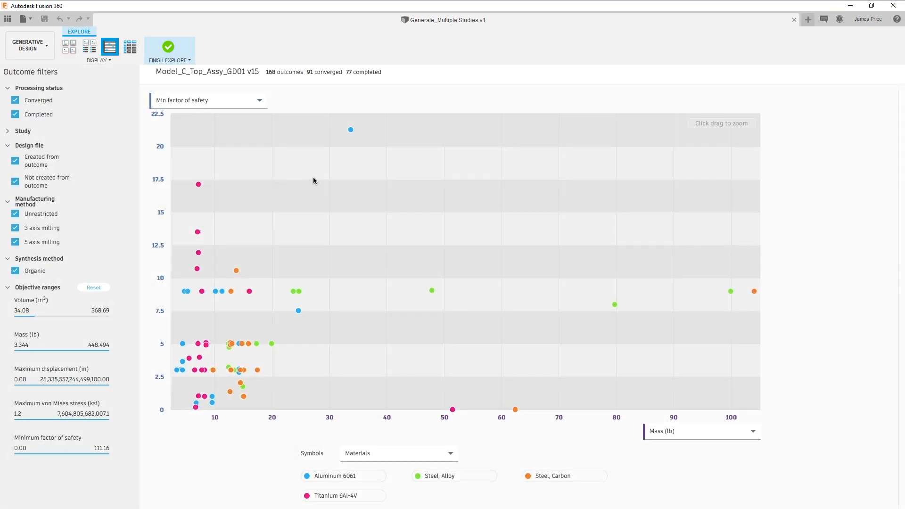
# Zoom the outcome plot to masses below about 27 lb and compare one Steel Alloy, one Titanium 6Al-4V and one Aluminum 6061 outcome.
pyautogui.moveTo(314, 181); pyautogui.dragTo(169, 409)
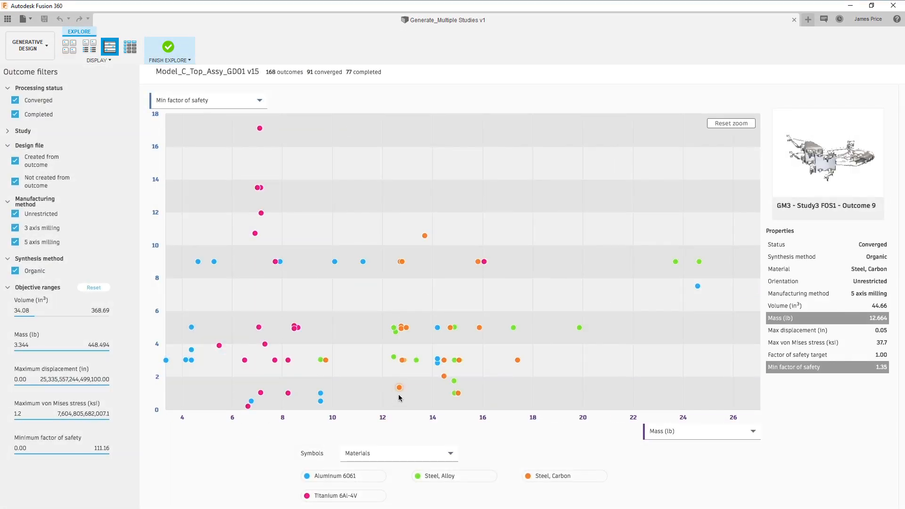
pyautogui.click(416, 360)
pyautogui.click(288, 361)
pyautogui.click(191, 327)
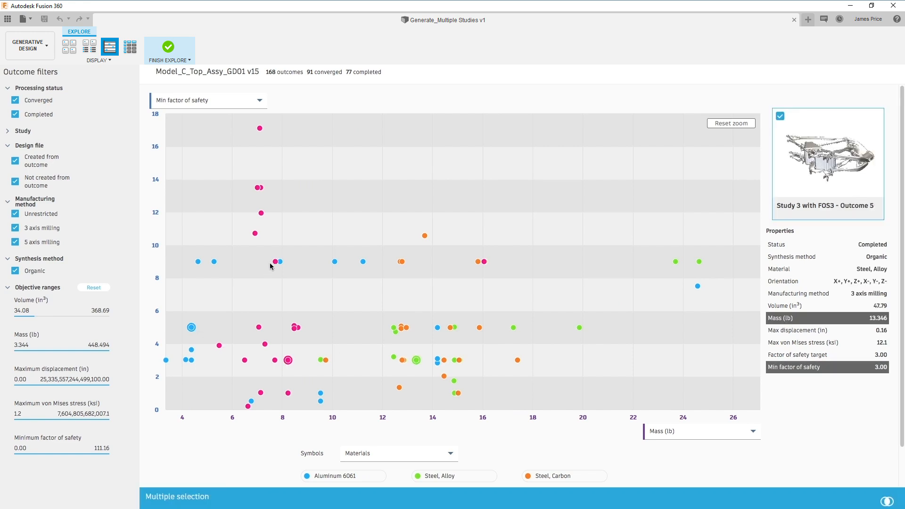
pyautogui.click(887, 501)
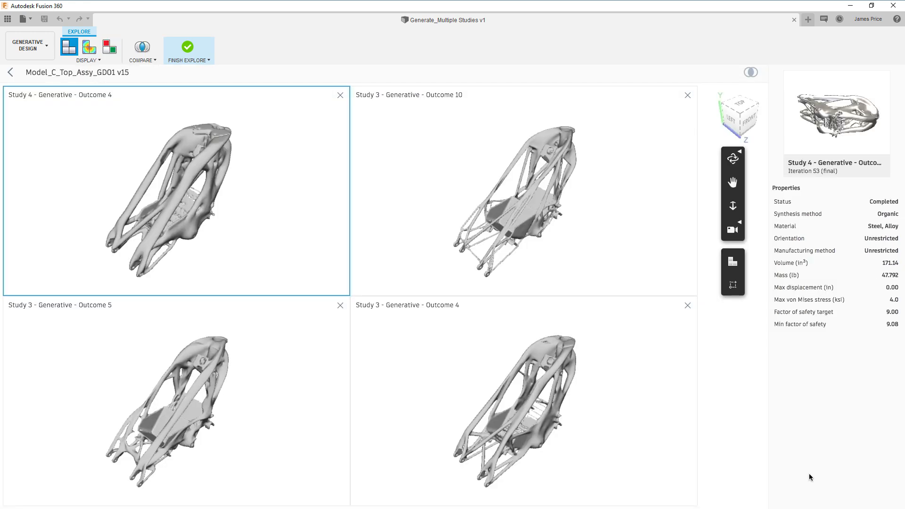
pyautogui.moveTo(675, 418); pyautogui.dragTo(603, 426)
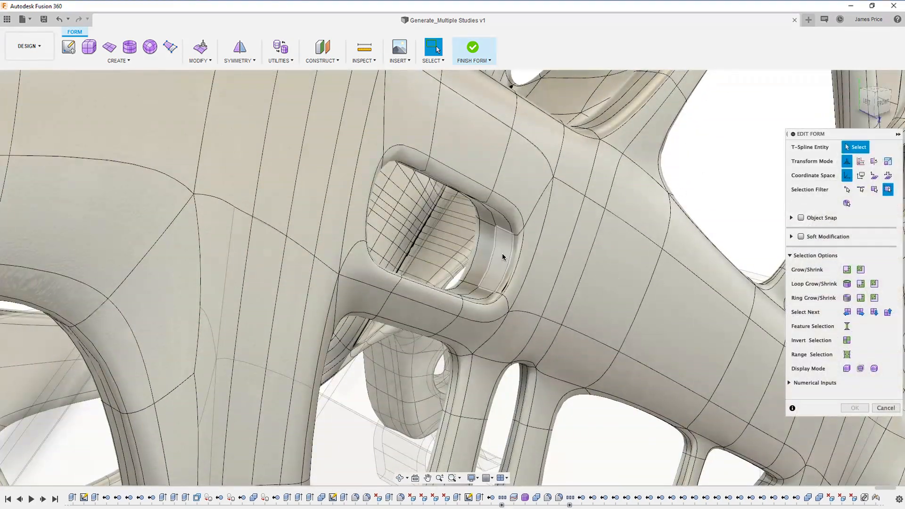
# Move the frame's cross strut using Feature Selection, and reshape the outer rail's faces with Soft Modification at a distance of 70.75 mm.
pyautogui.click(500, 259)
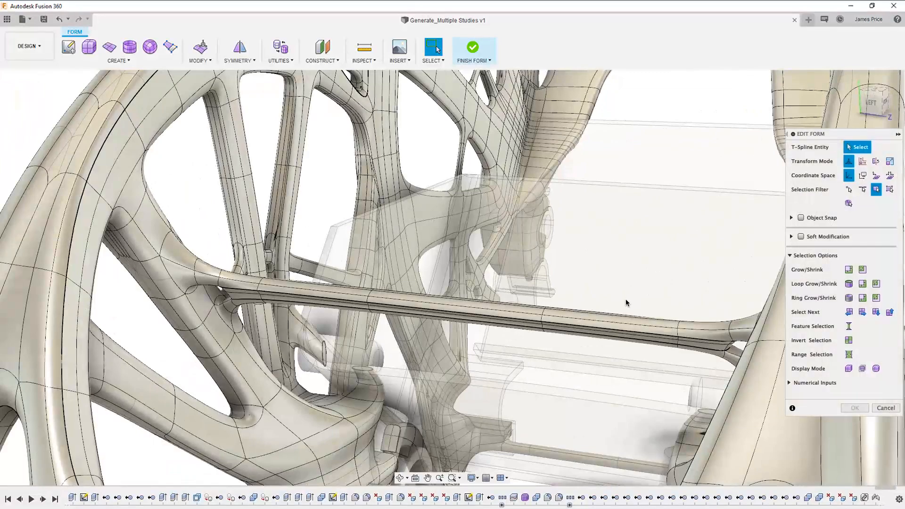
pyautogui.click(849, 326)
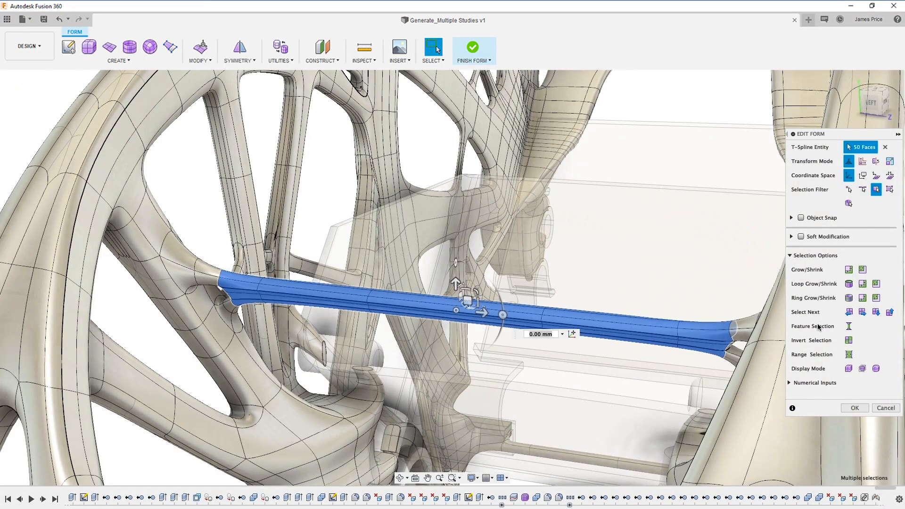
pyautogui.moveTo(496, 289); pyautogui.dragTo(513, 276)
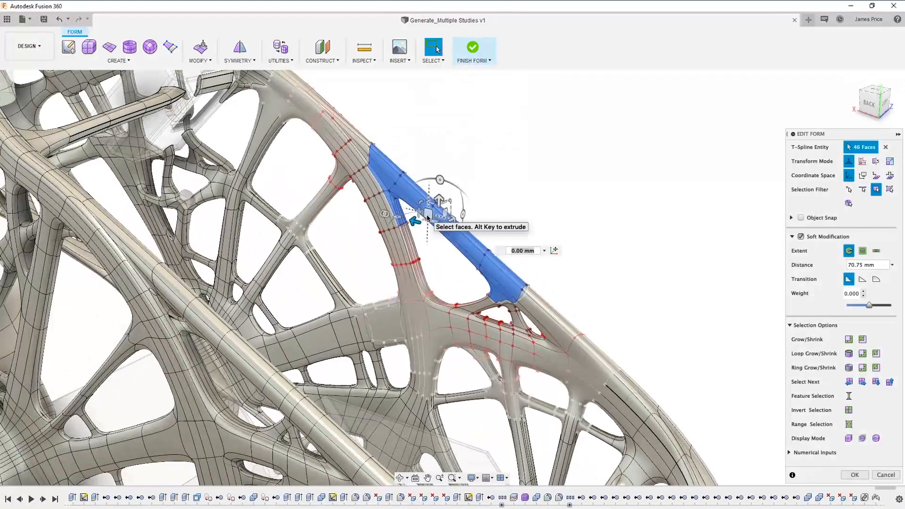
pyautogui.moveTo(430, 222); pyautogui.dragTo(434, 188)
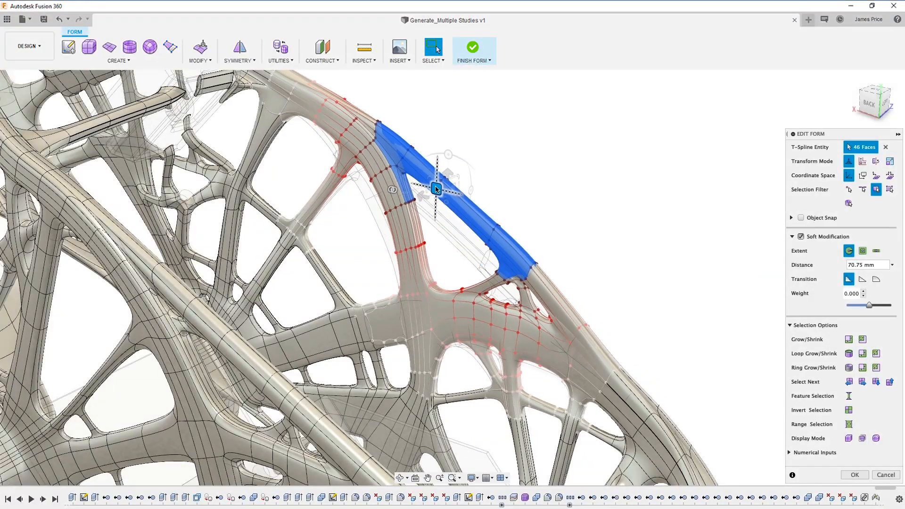